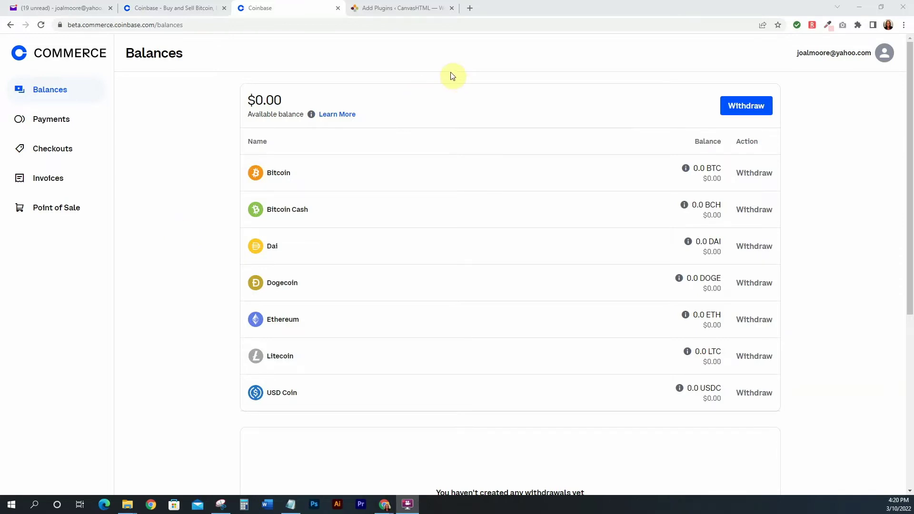
Step: Return to the WordPress plugin search results for 'coinbase commerce'
{"action": "left_click", "coordinate": [383, 8]}
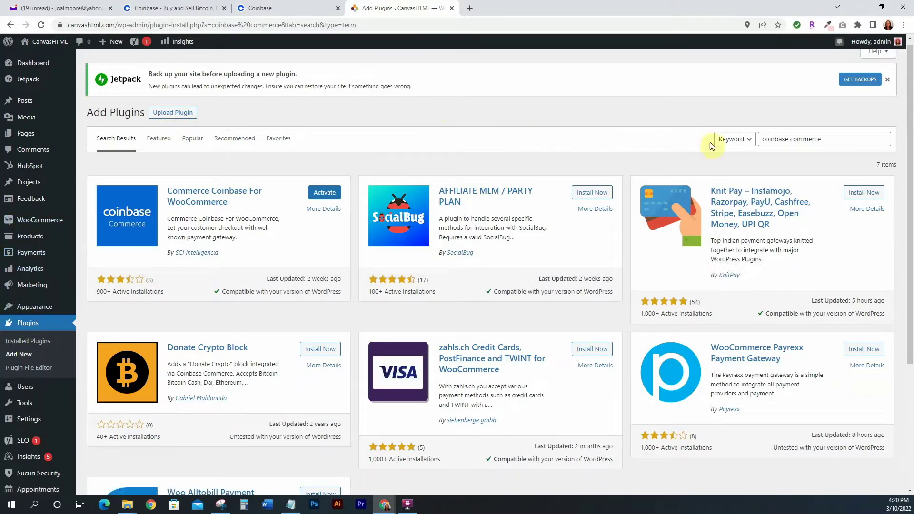
Step: Activate the installed Commerce Coinbase For WooCommerce plugin from the search results
{"action": "left_click_drag", "start_coordinate": [823, 139], "coordinate": [761, 138]}
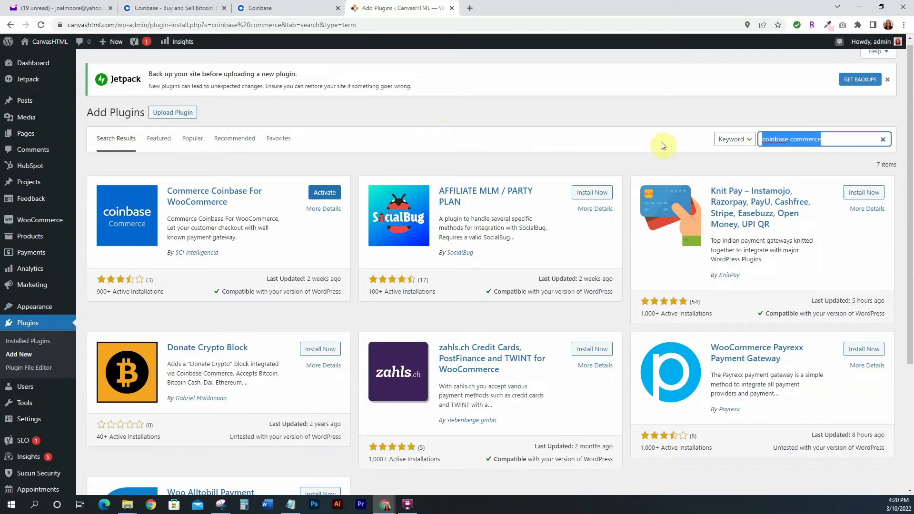
{"action": "left_click", "coordinate": [587, 164]}
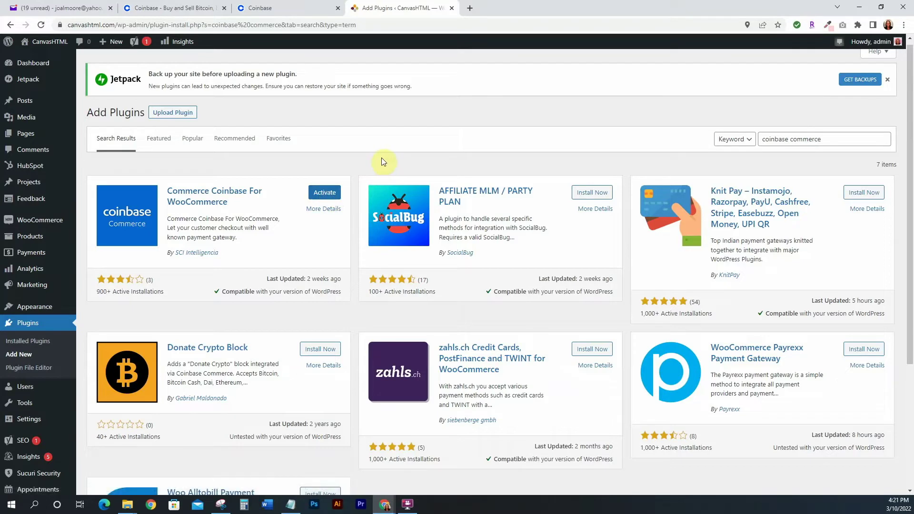
{"action": "left_click", "coordinate": [326, 195]}
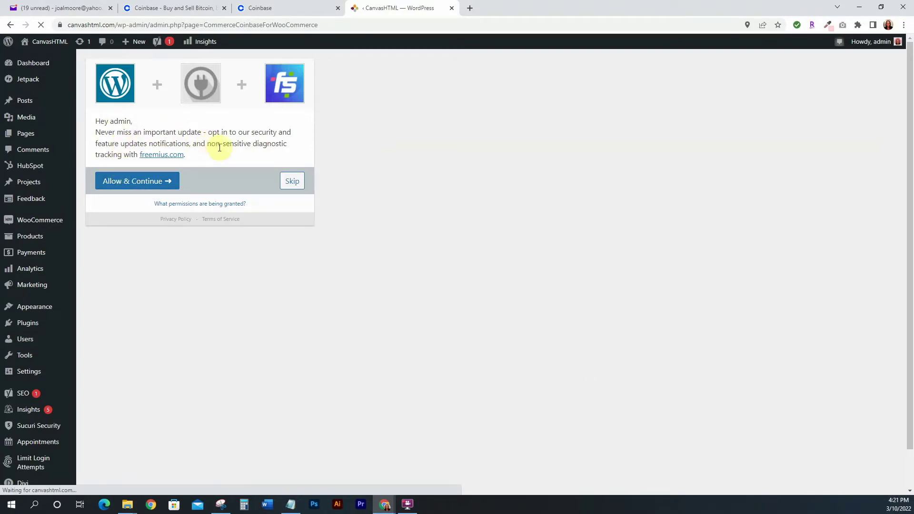
Step: Skip the Freemius opt-in and review the Installed Plugins list
{"action": "left_click", "coordinate": [296, 184]}
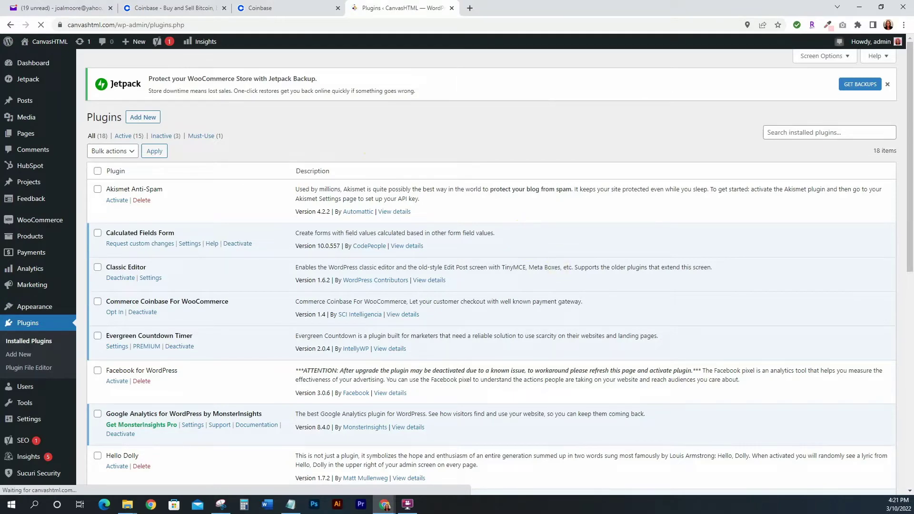
{"action": "scroll", "coordinate": [252, 180], "scroll_direction": "down", "scroll_amount": 1}
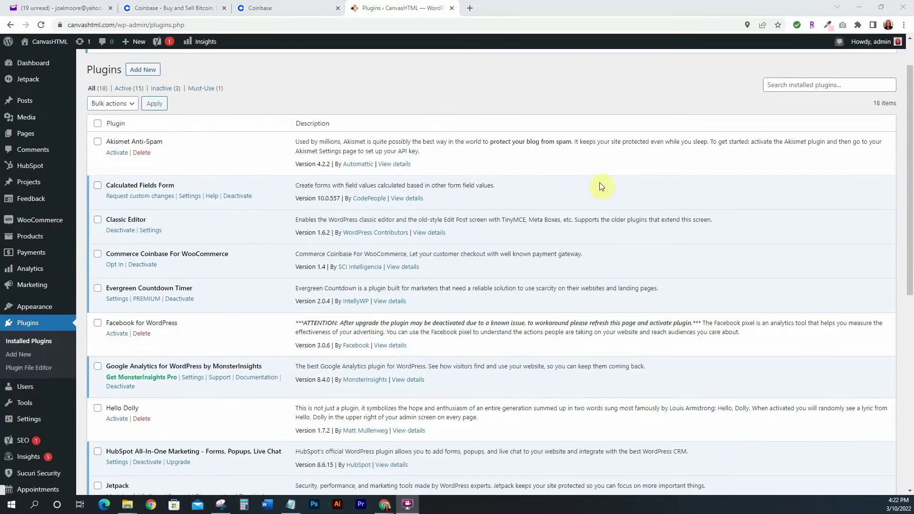
Step: In WooCommerce Settings > Payments, list all payment methods and open Commerce Coinbase Gateway settings
{"action": "mouse_move", "coordinate": [29, 219]}
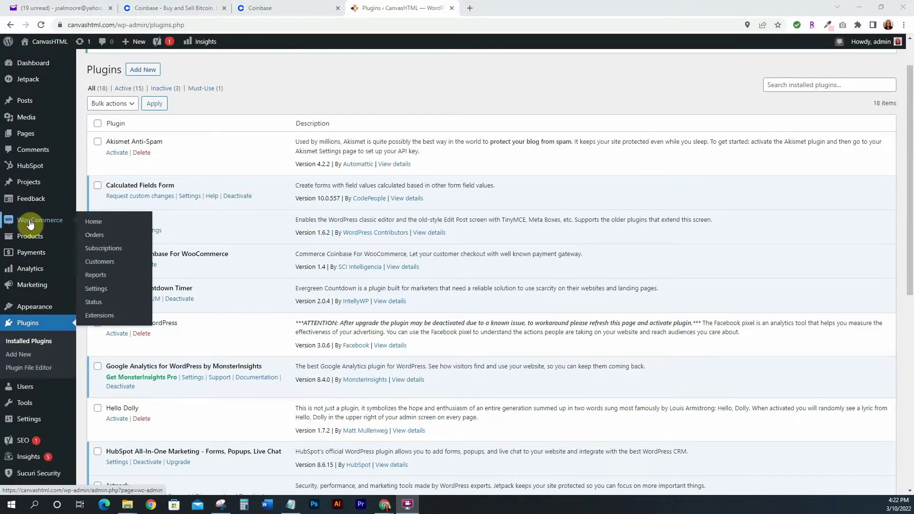
{"action": "left_click", "coordinate": [93, 276]}
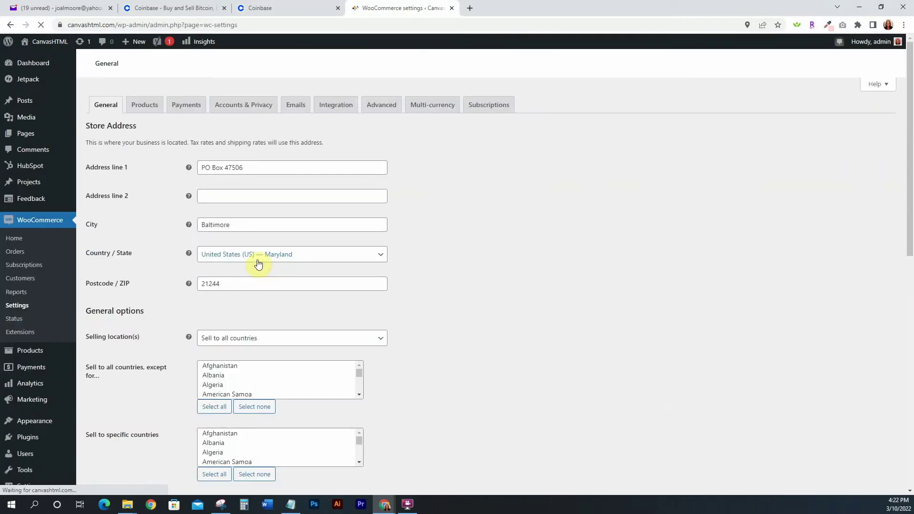
{"action": "left_click", "coordinate": [177, 108]}
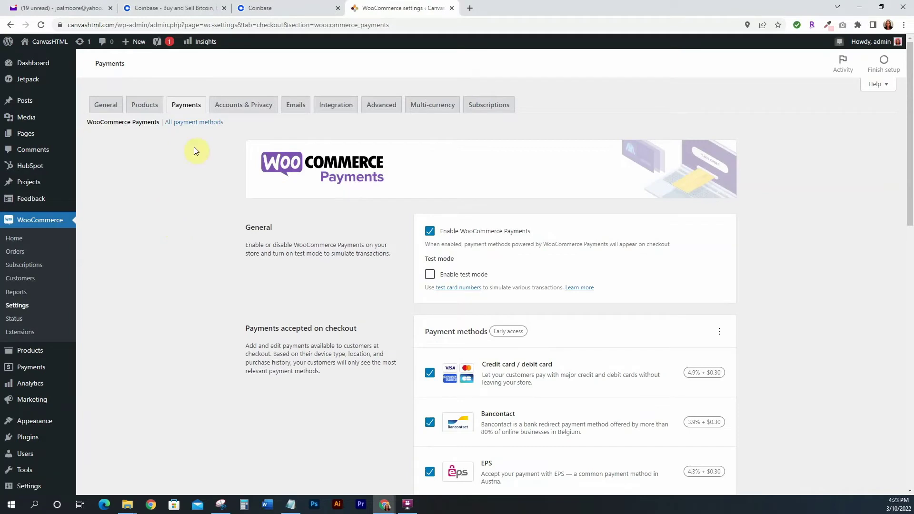
{"action": "left_click", "coordinate": [198, 122]}
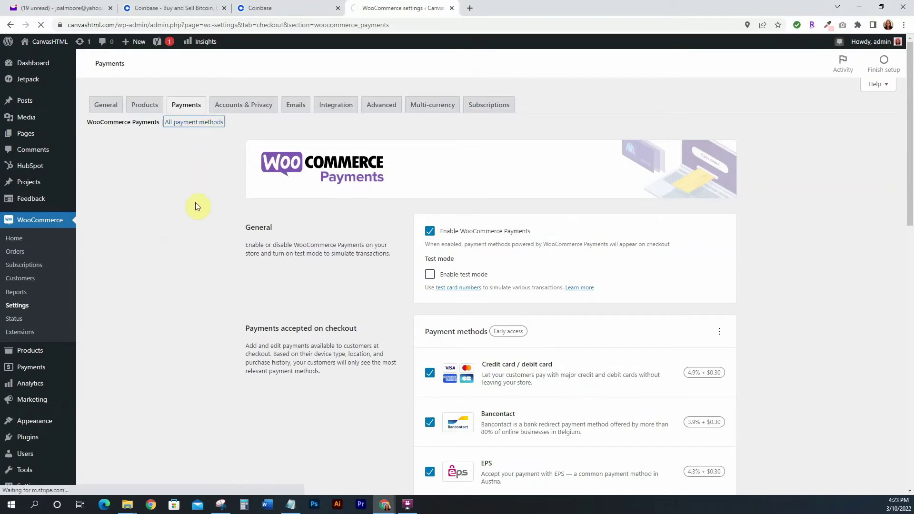
{"action": "scroll", "coordinate": [252, 212], "scroll_direction": "down", "scroll_amount": 2}
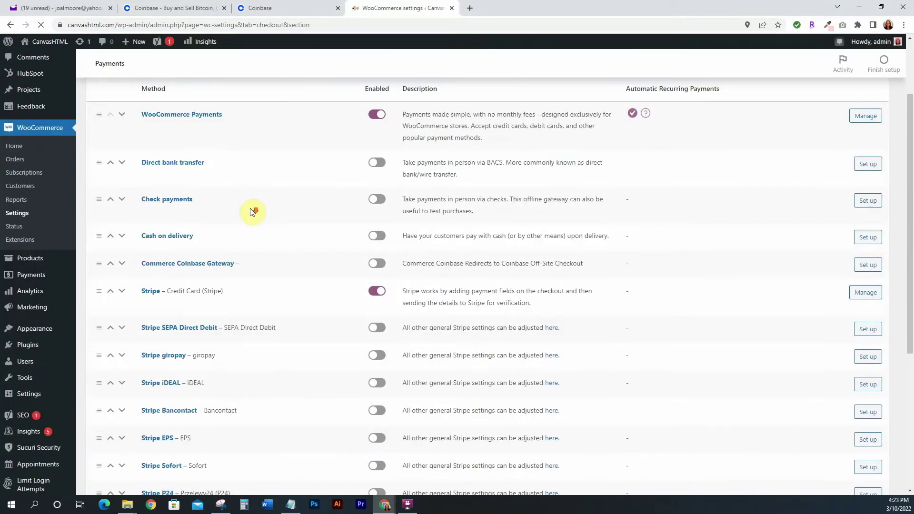
{"action": "scroll", "coordinate": [249, 210], "scroll_direction": "down", "scroll_amount": 2}
{"action": "scroll", "coordinate": [224, 195], "scroll_direction": "up", "scroll_amount": 2}
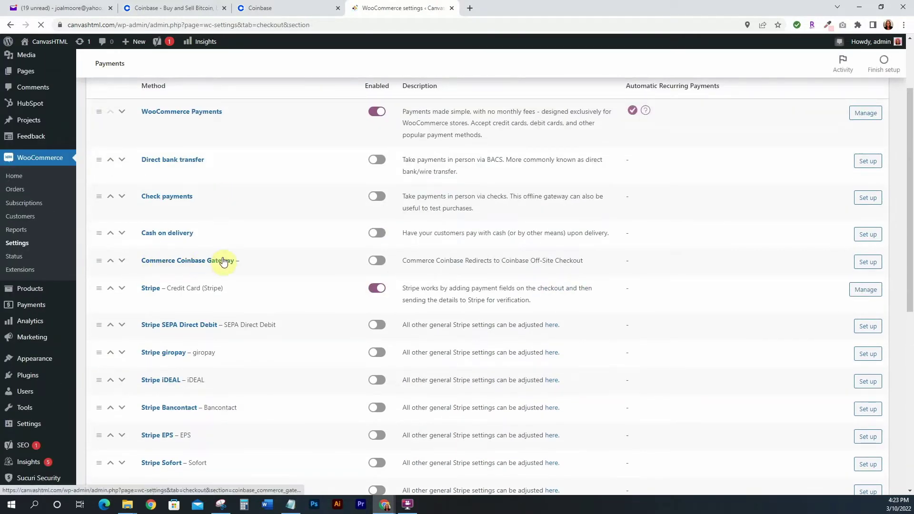
{"action": "left_click", "coordinate": [868, 262]}
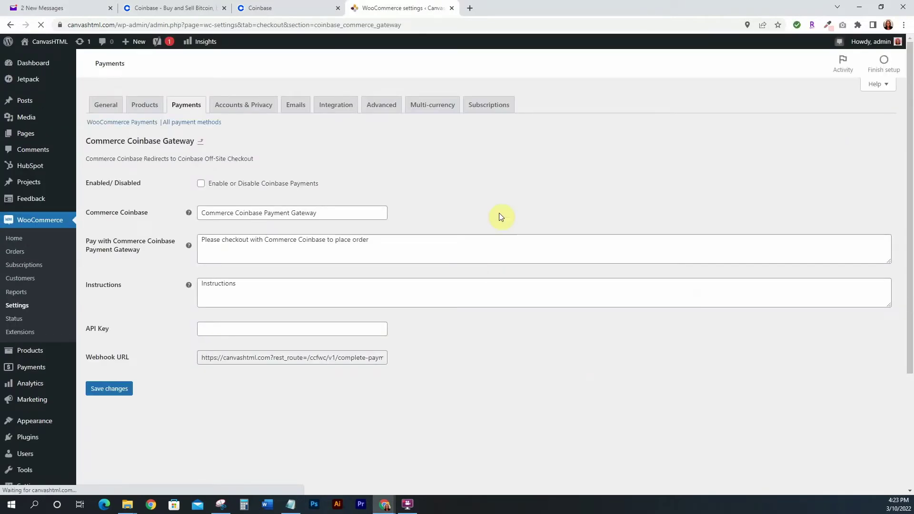
Step: Tick Enable Coinbase Payments and put the cursor in the still-empty API Key field
{"action": "left_click", "coordinate": [201, 185]}
{"action": "left_click", "coordinate": [215, 329]}
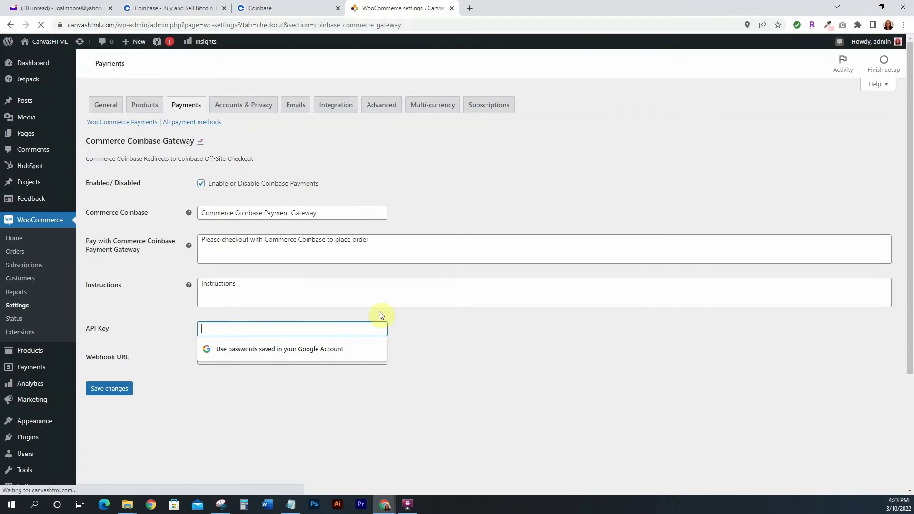
{"action": "left_click", "coordinate": [434, 327]}
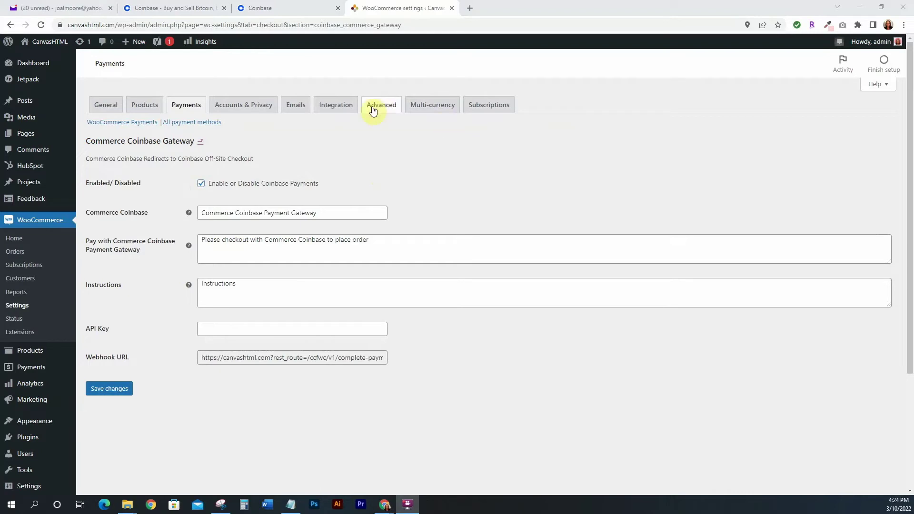
Step: Check Coinbase Commerce's Security settings for API keys, then go back to WooCommerce
{"action": "left_click", "coordinate": [281, 8]}
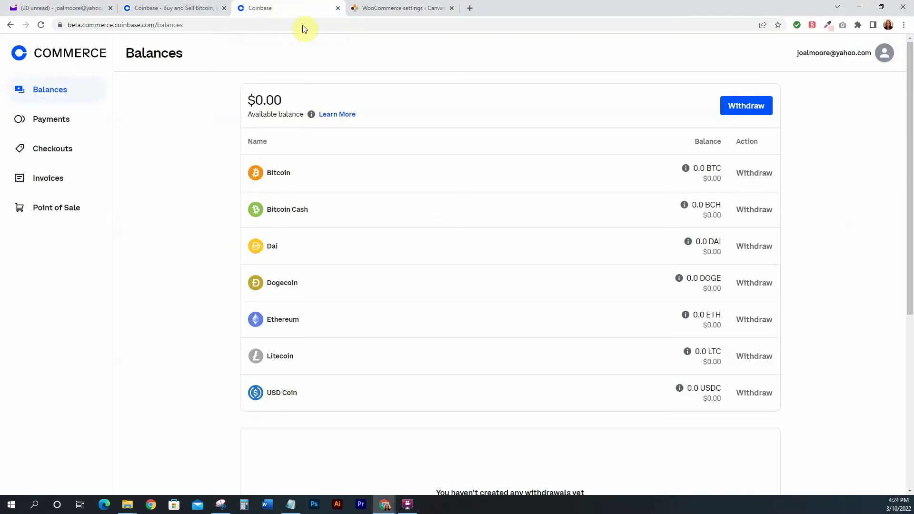
{"action": "left_click", "coordinate": [882, 55]}
{"action": "left_click", "coordinate": [781, 173]}
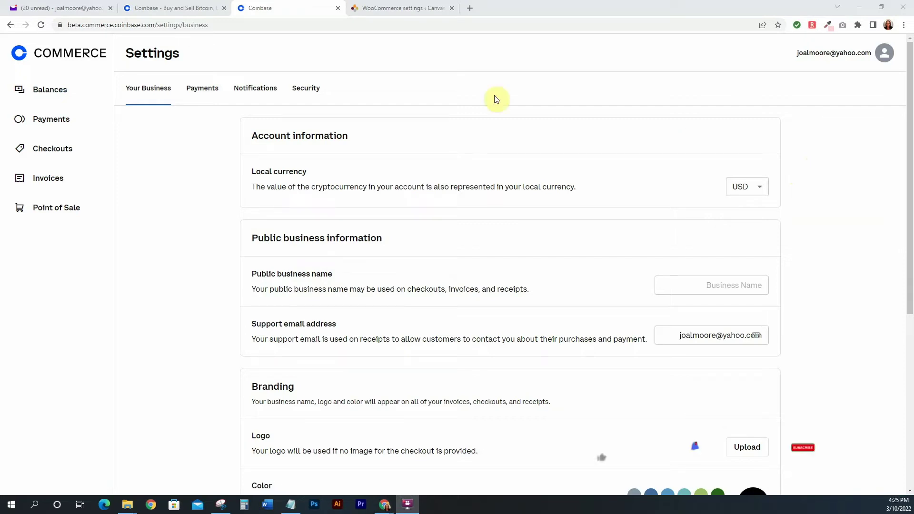
{"action": "left_click", "coordinate": [305, 89]}
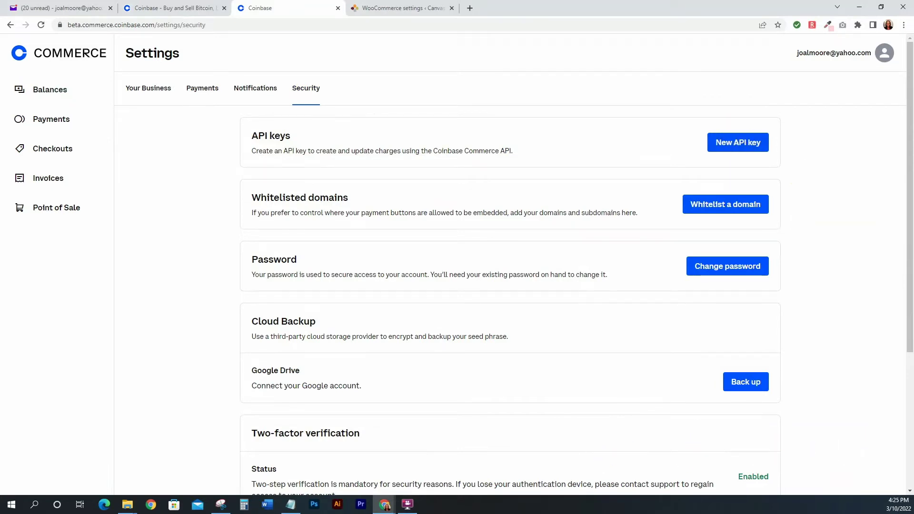
{"action": "key", "text": "ctrl+Tab"}
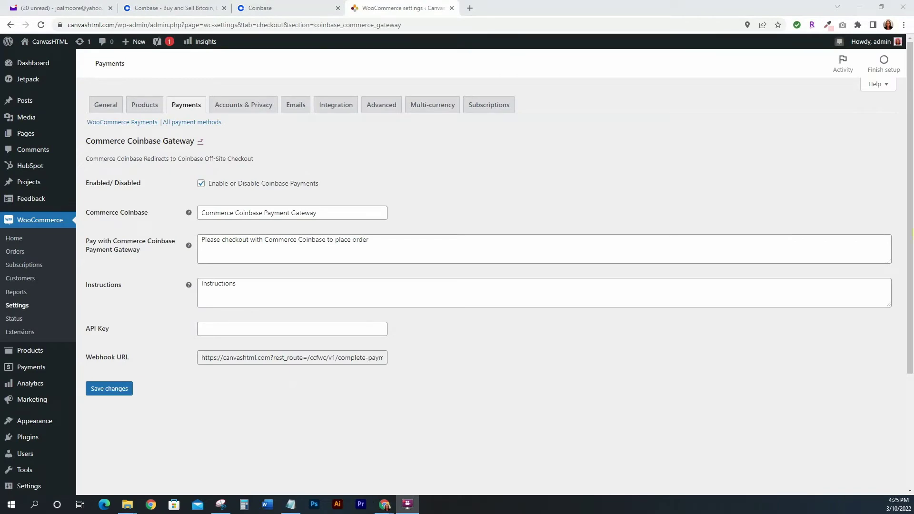
Step: Paste the Coinbase API key into the API Key field and save the gateway settings
{"action": "left_click", "coordinate": [210, 327]}
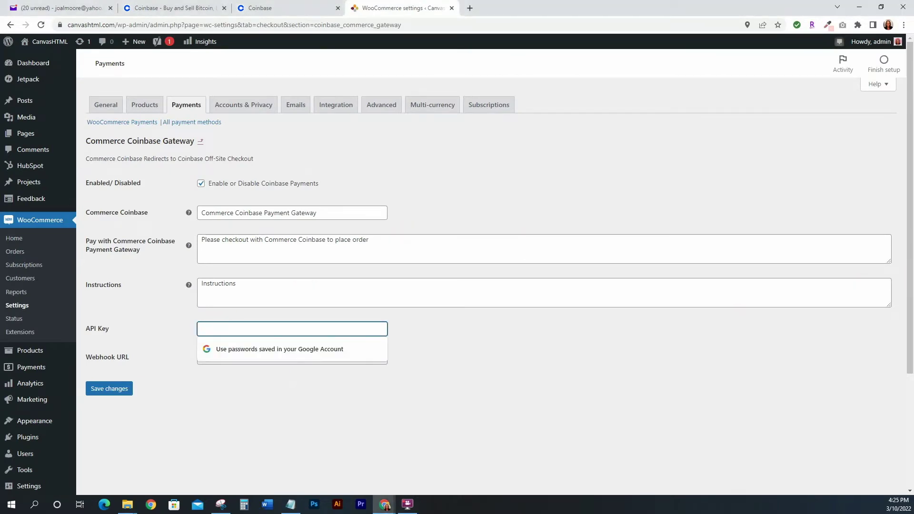
{"action": "key", "text": "ctrl+v"}
{"action": "key", "text": "Return"}
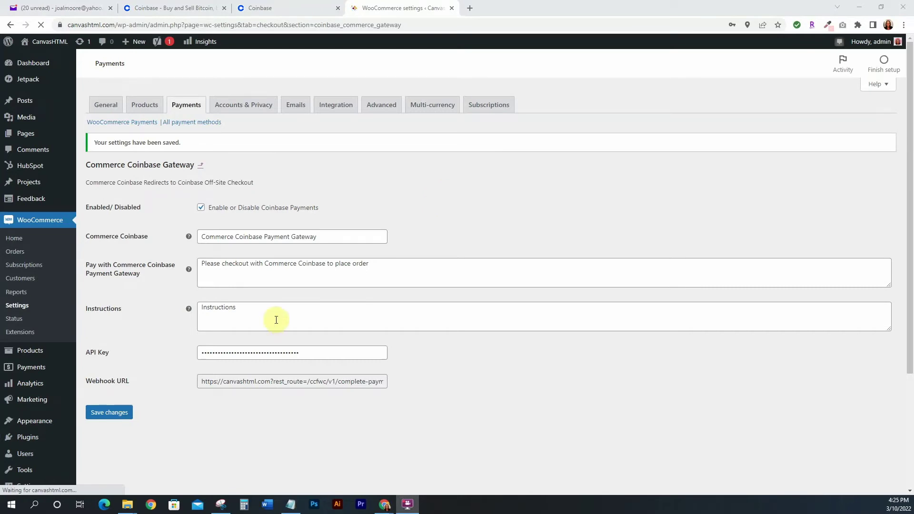
{"action": "left_click_drag", "start_coordinate": [239, 307], "coordinate": [199, 308]}
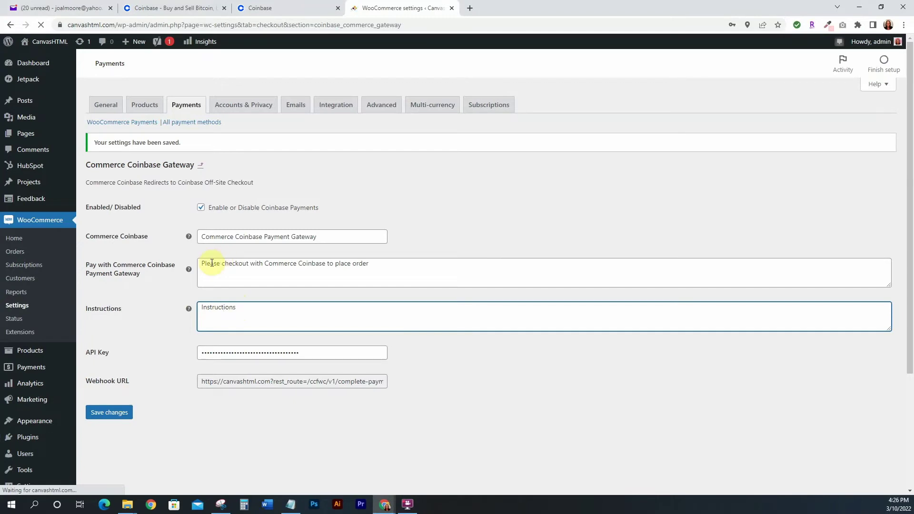
Step: Review the gateway's checkout message text in the Coinbase settings
{"action": "left_click_drag", "start_coordinate": [210, 264], "coordinate": [374, 264]}
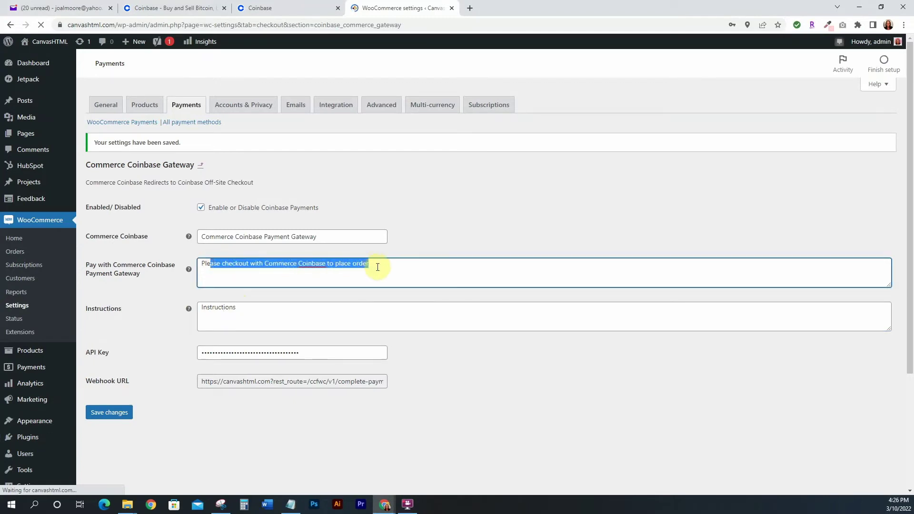
{"action": "left_click", "coordinate": [376, 265]}
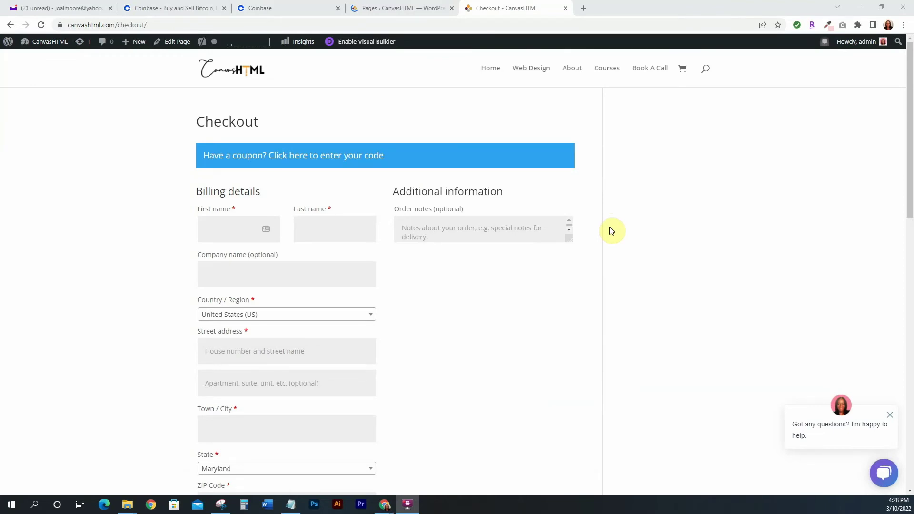
Step: Pick Commerce Coinbase Payment Gateway as the payment method for the $3,500.00 order
{"action": "scroll", "coordinate": [593, 212], "scroll_direction": "down", "scroll_amount": 9}
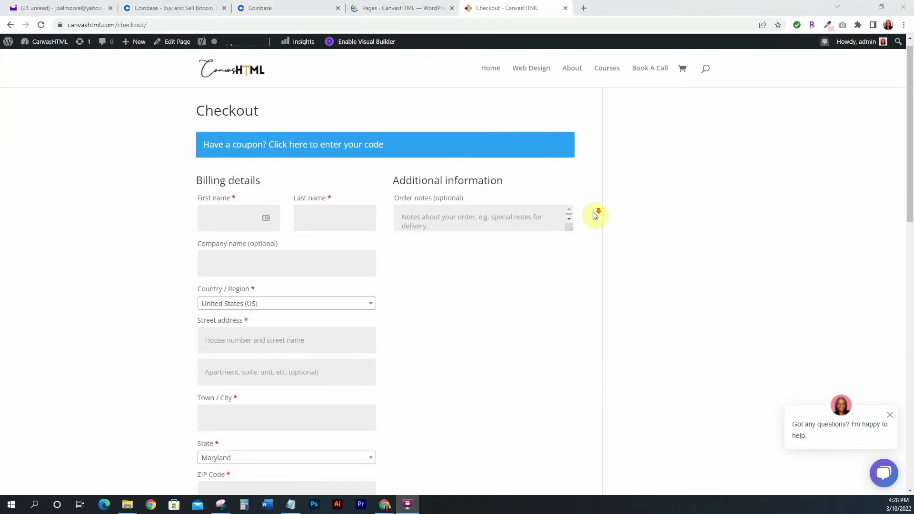
{"action": "scroll", "coordinate": [593, 213], "scroll_direction": "down", "scroll_amount": 4}
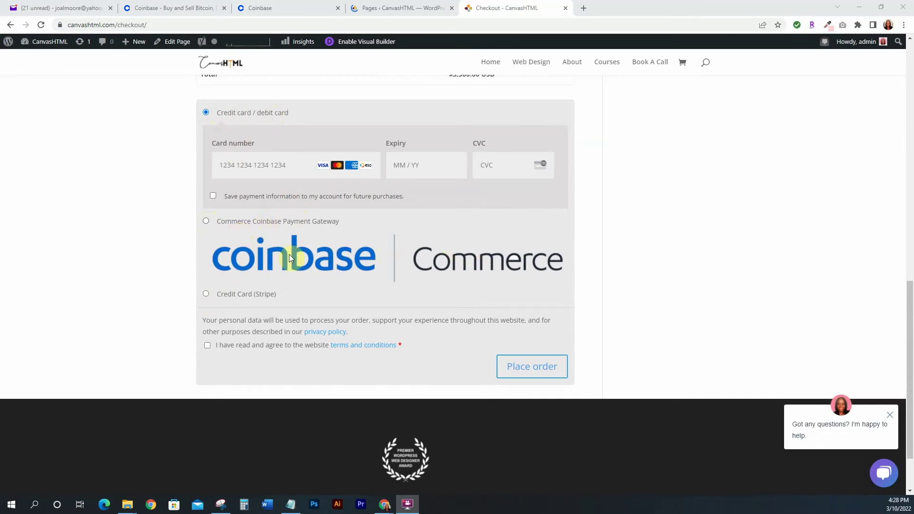
{"action": "left_click", "coordinate": [206, 221]}
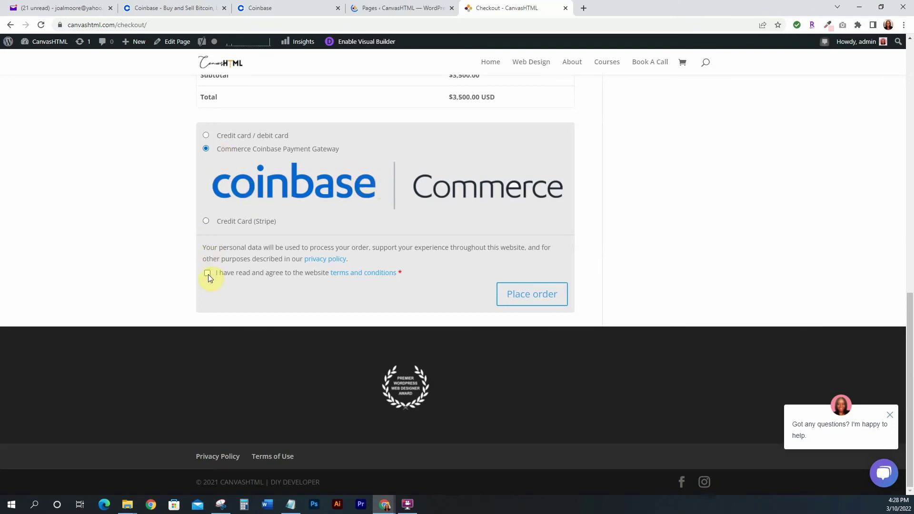
Step: Scroll the checkout page to the terms and conditions agreement near Place order
{"action": "scroll", "coordinate": [380, 219], "scroll_direction": "up", "scroll_amount": 8}
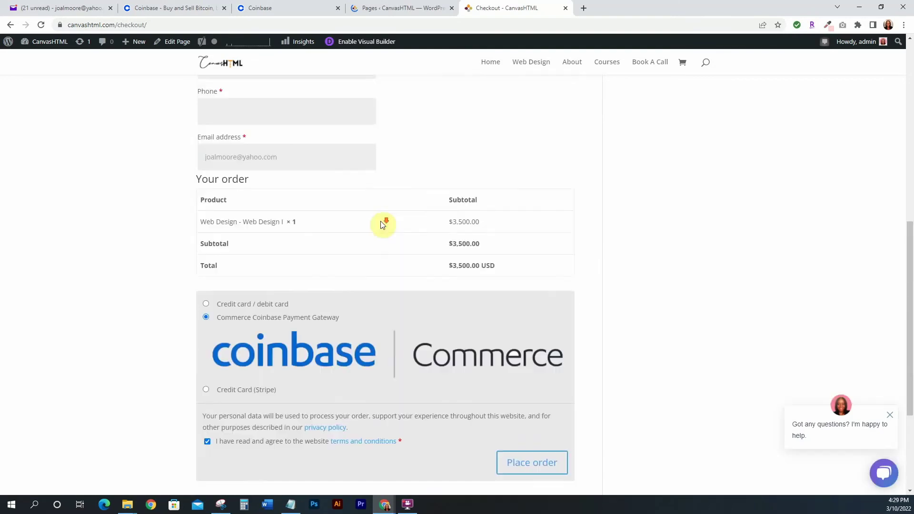
{"action": "scroll", "coordinate": [362, 200], "scroll_direction": "up", "scroll_amount": 5}
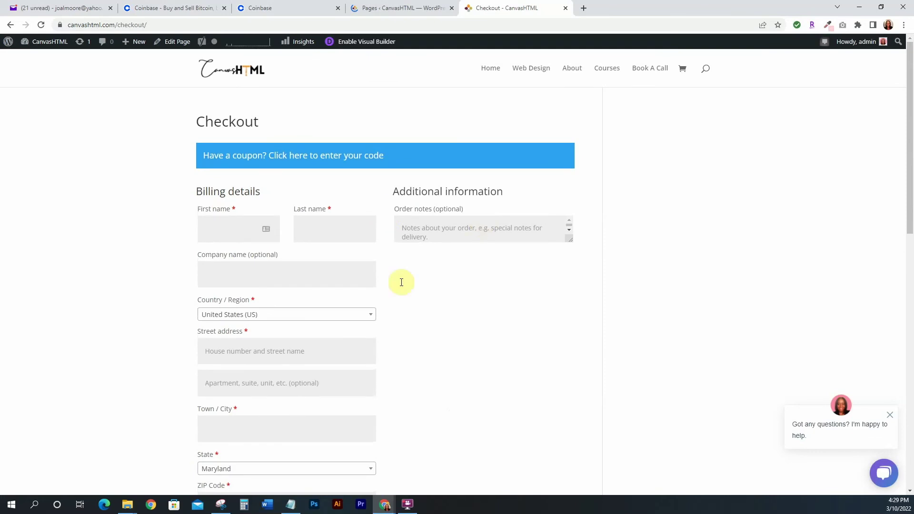
{"action": "scroll", "coordinate": [402, 281], "scroll_direction": "down", "scroll_amount": 15}
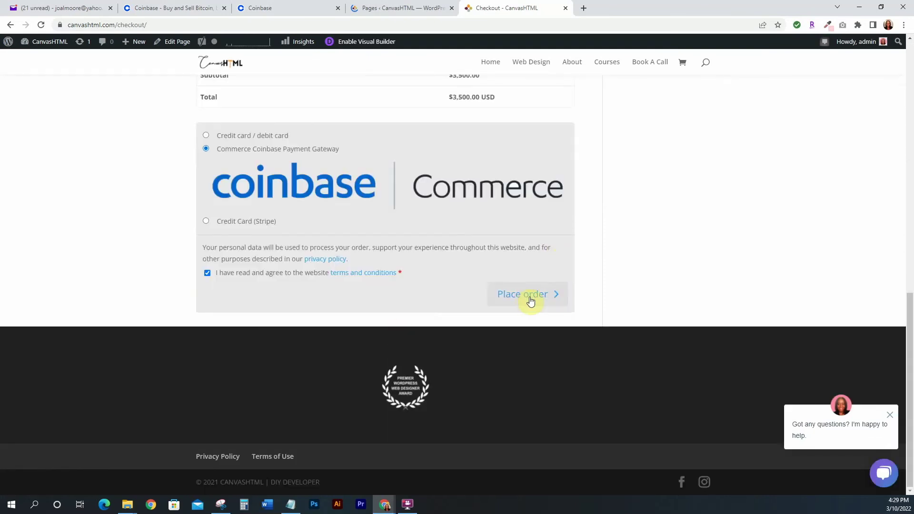